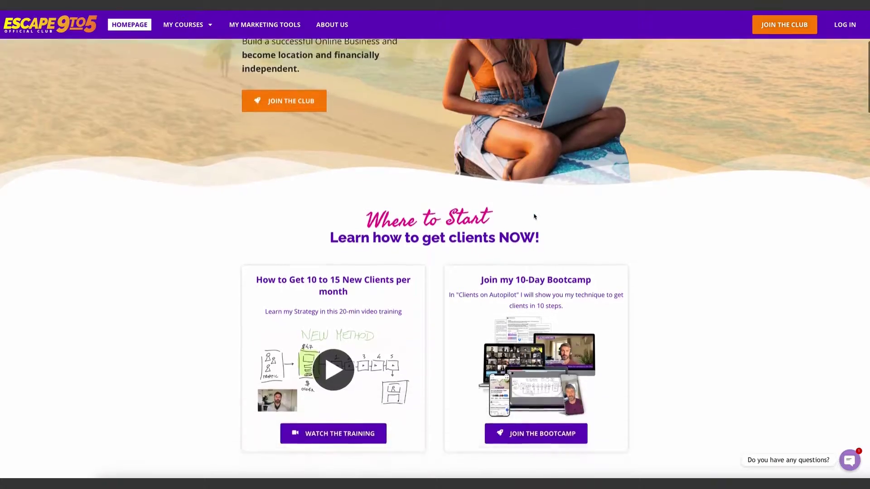
scroll(535, 217, "down", 5)
scroll(534, 217, "down", 9)
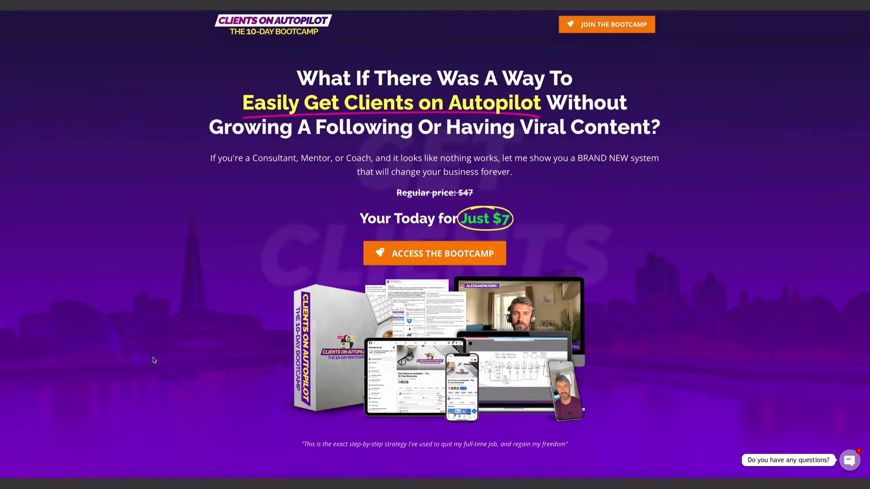
scroll(154, 360, "down", 8)
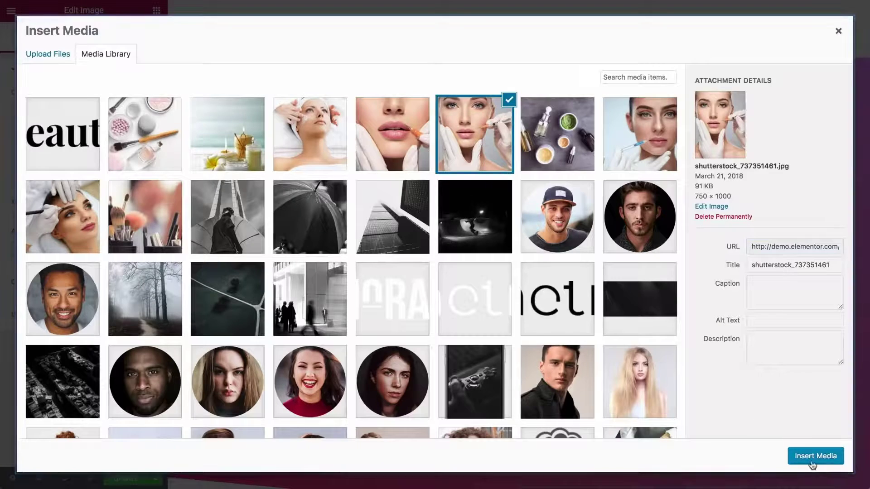
- Insert the selected shutterstock_737351461.jpg image from the media library
left_click(814, 456)
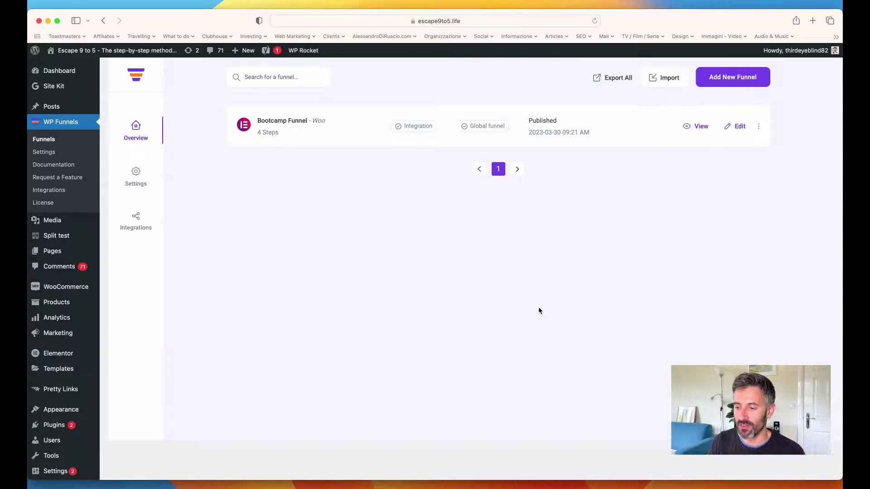
- Create a new funnel from scratch with the name Test funnel
left_click(735, 80)
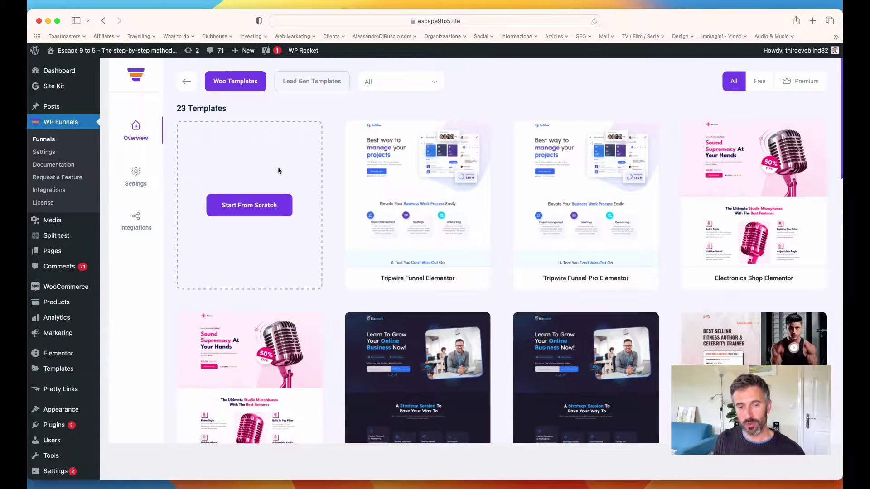
mouse_move(571, 209)
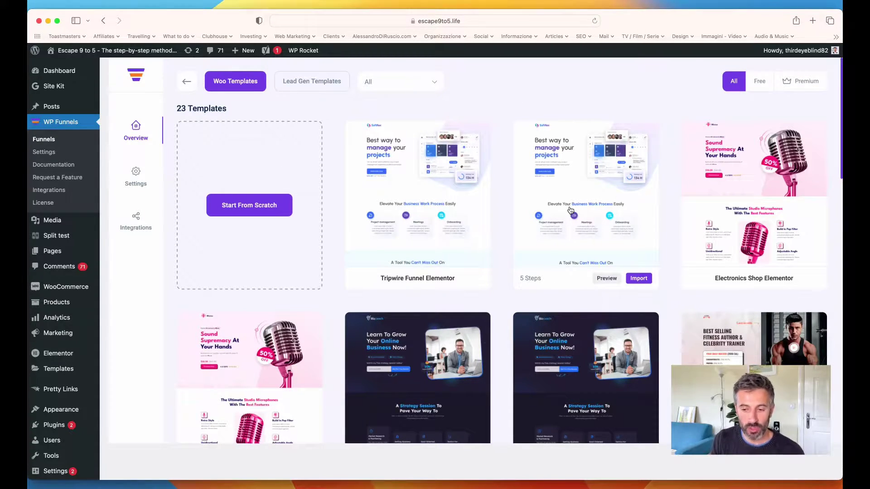
left_click(254, 204)
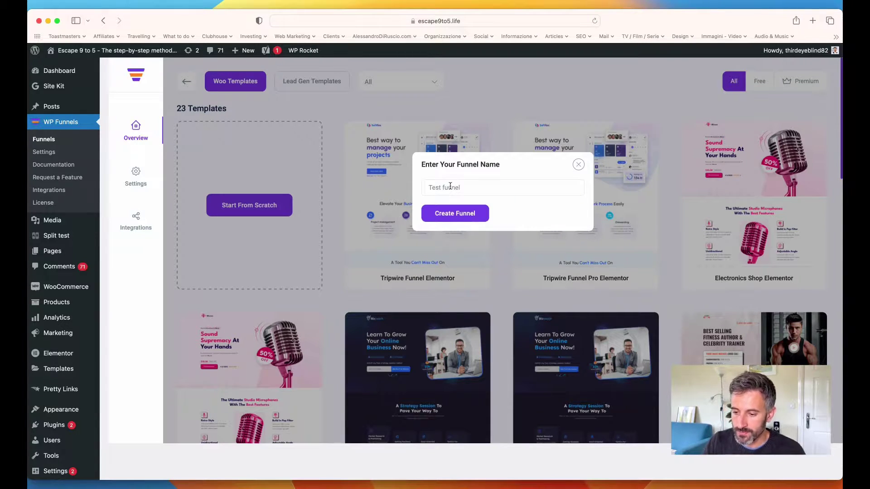
left_click(455, 213)
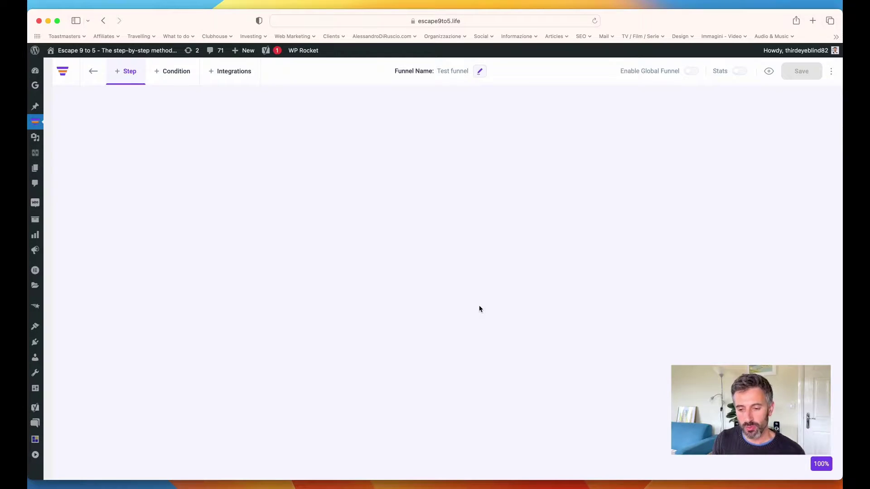
- Open the funnel step templates and look through the Checkout, Thankyou, Custom, Upsell and Downsell categories, returning to Landing
left_click(123, 76)
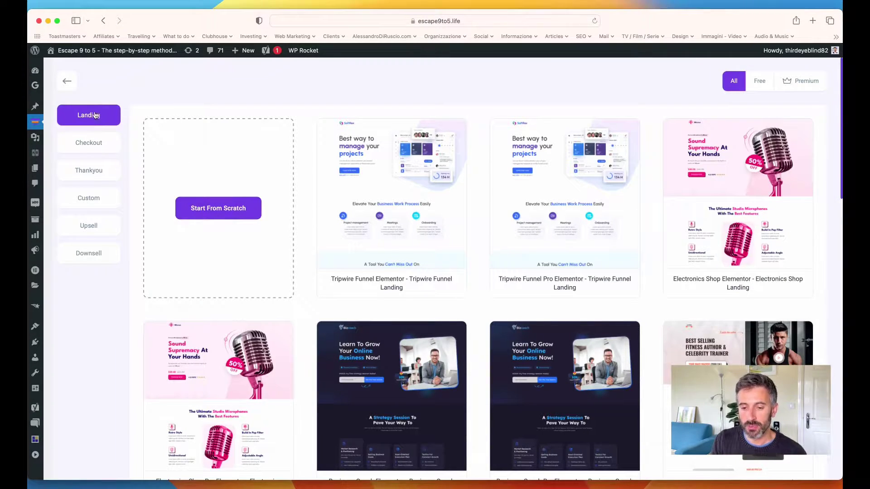
left_click(93, 144)
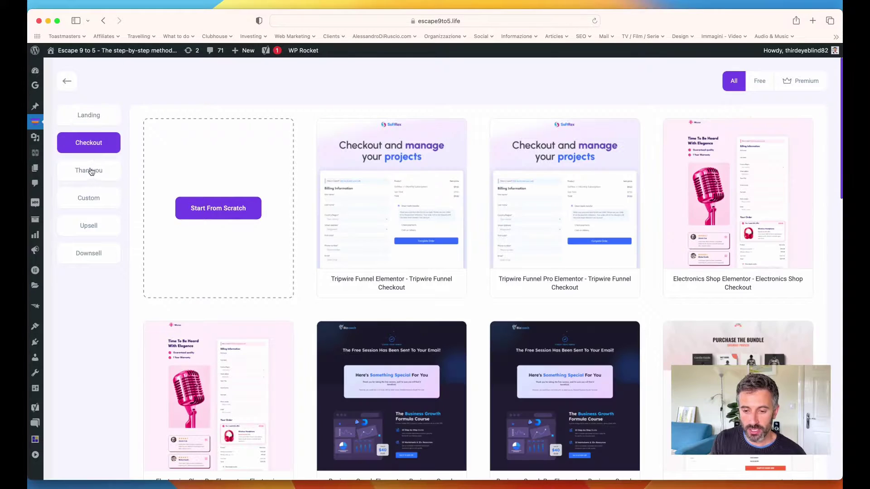
left_click(84, 171)
left_click(87, 198)
left_click(90, 227)
left_click(89, 252)
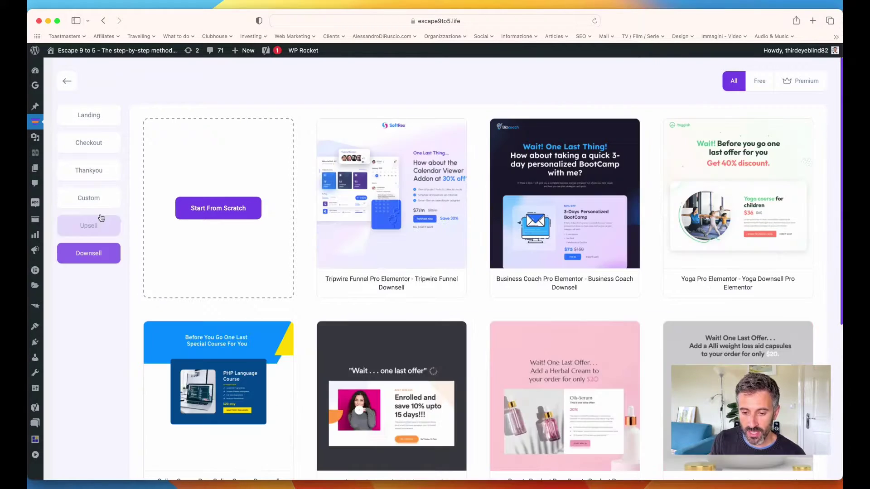
left_click(90, 116)
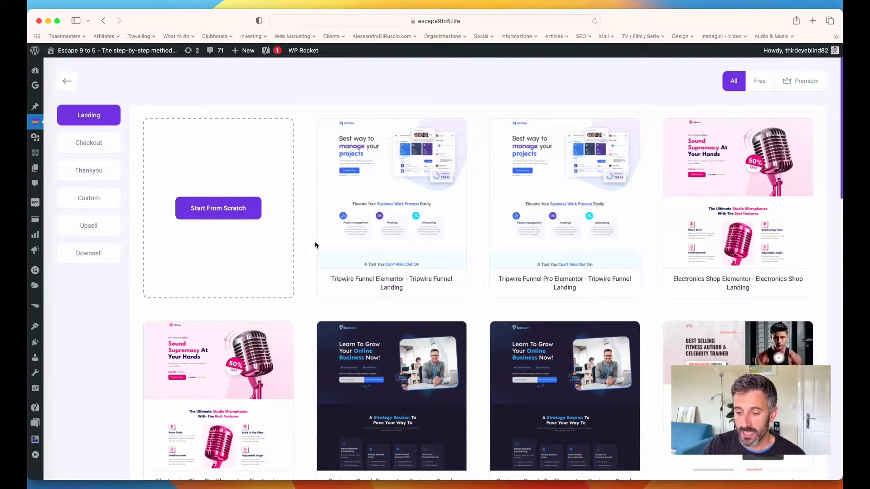
- Browse the landing templates and import the Business Coach Elementor landing page as a funnel step
scroll(316, 243, "down", 7)
scroll(315, 245, "down", 10)
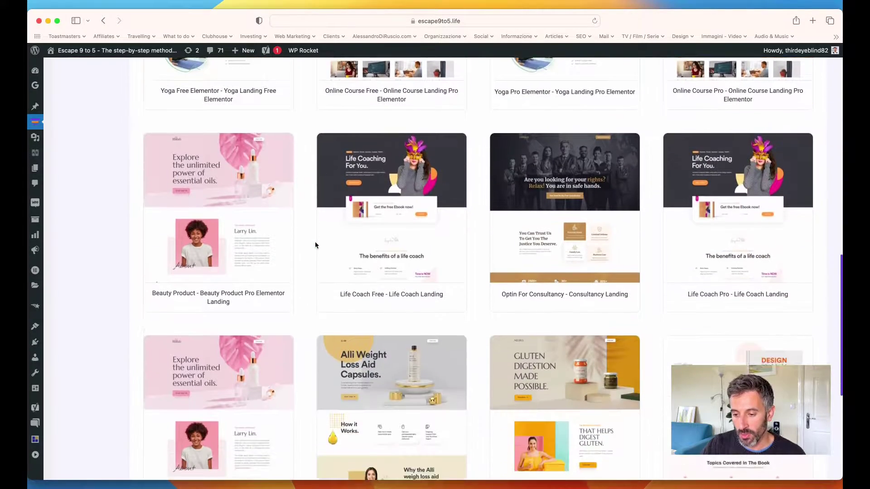
scroll(315, 245, "down", 3)
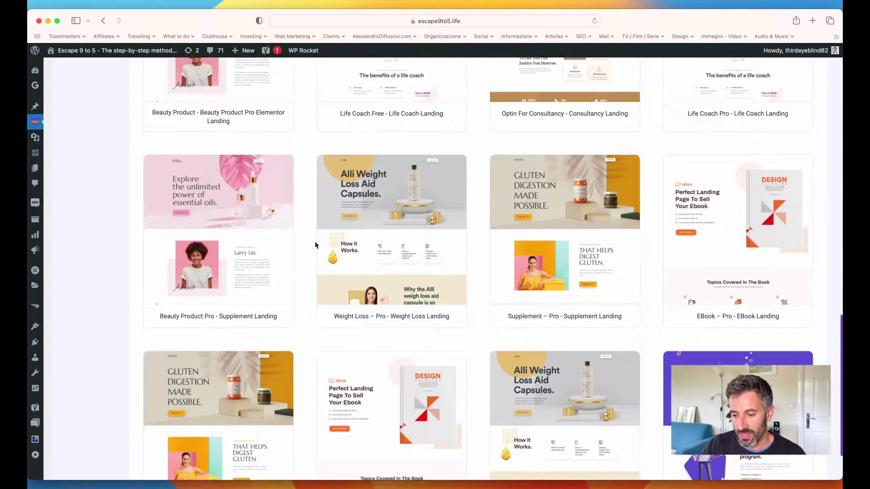
scroll(315, 245, "up", 20)
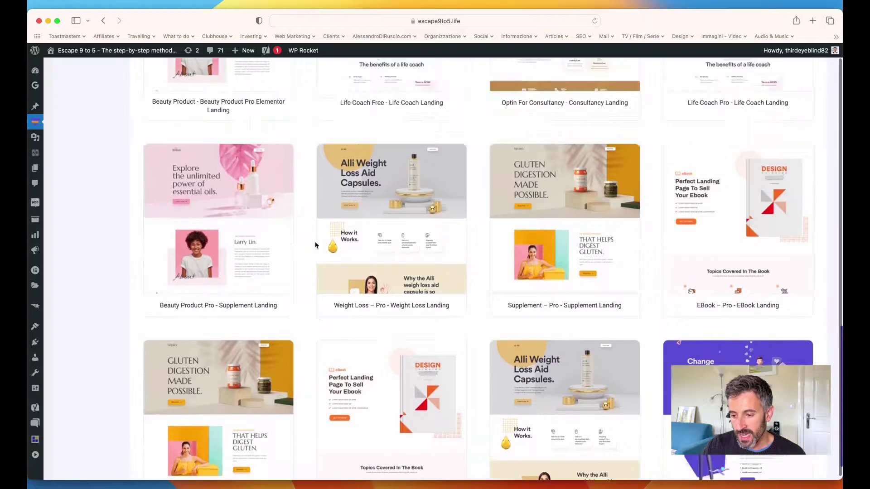
scroll(317, 245, "down", 3)
mouse_move(389, 240)
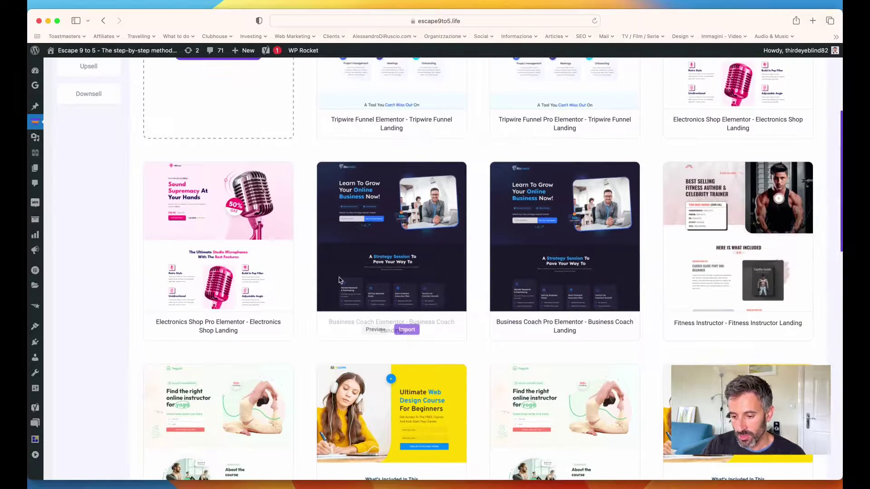
scroll(376, 239, "down", 2)
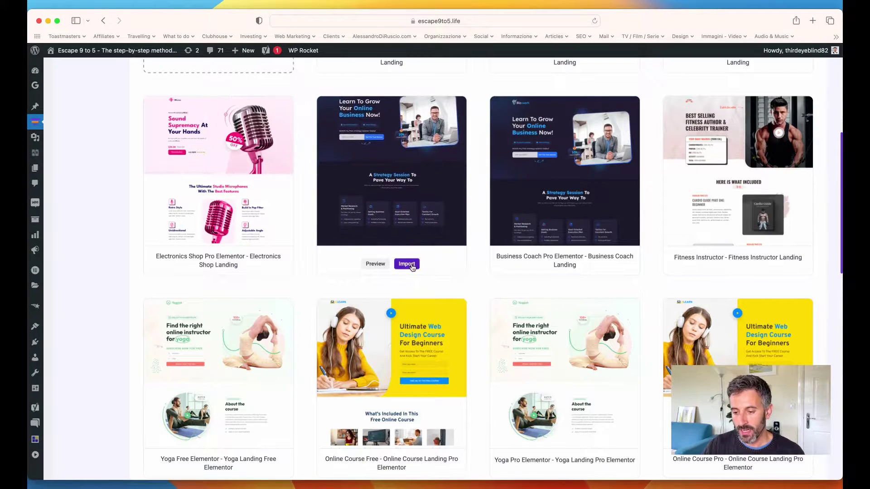
left_click(409, 266)
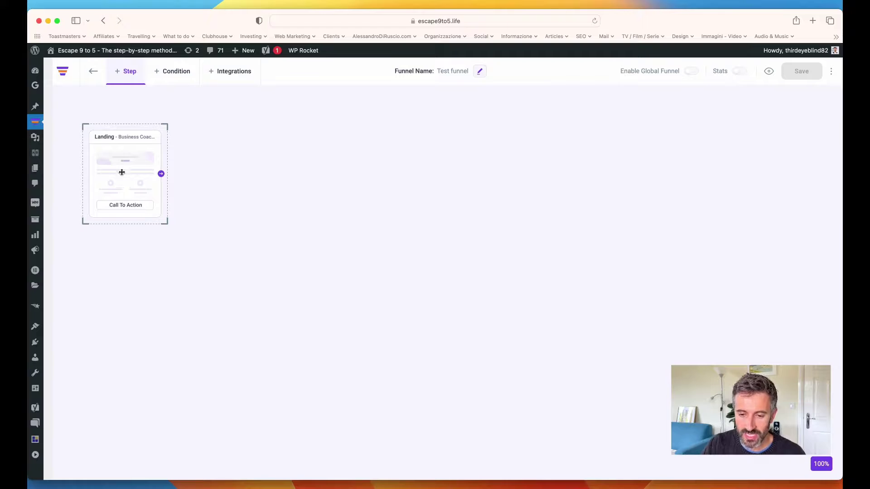
- Open the Business Coach landing page for editing and examine its sections, from the headline and email form downward
mouse_move(123, 164)
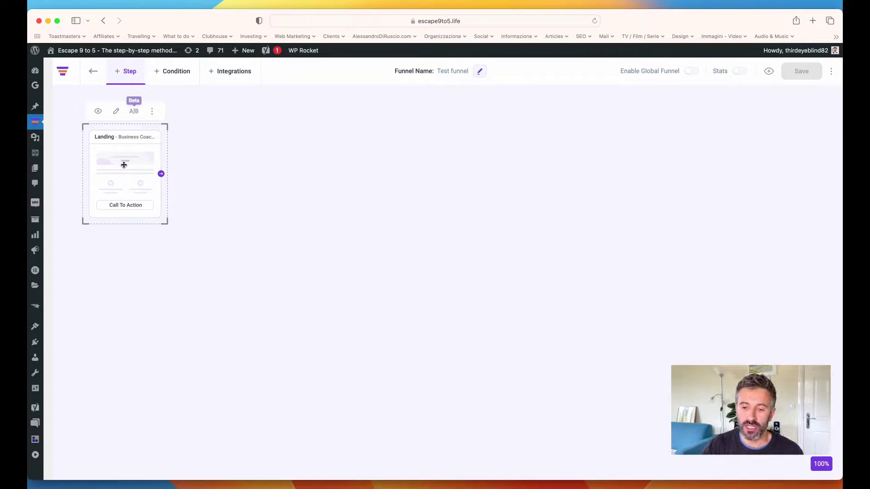
left_click(116, 112)
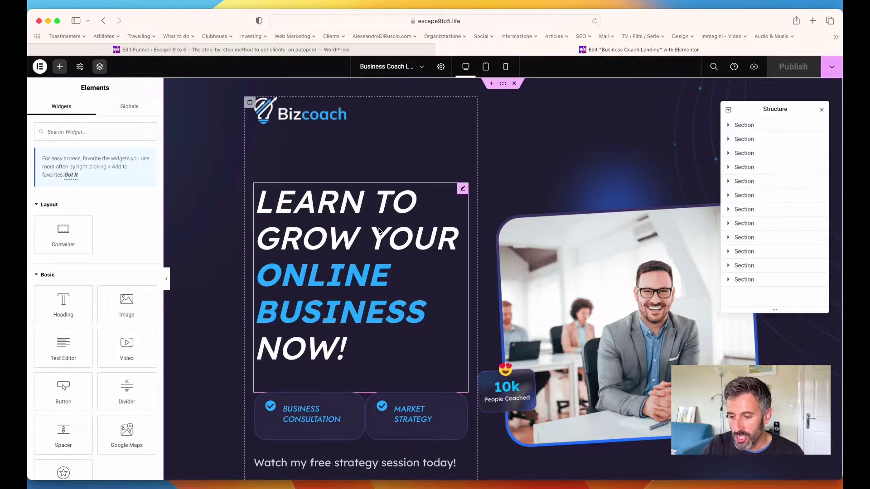
scroll(341, 190, "down", 3)
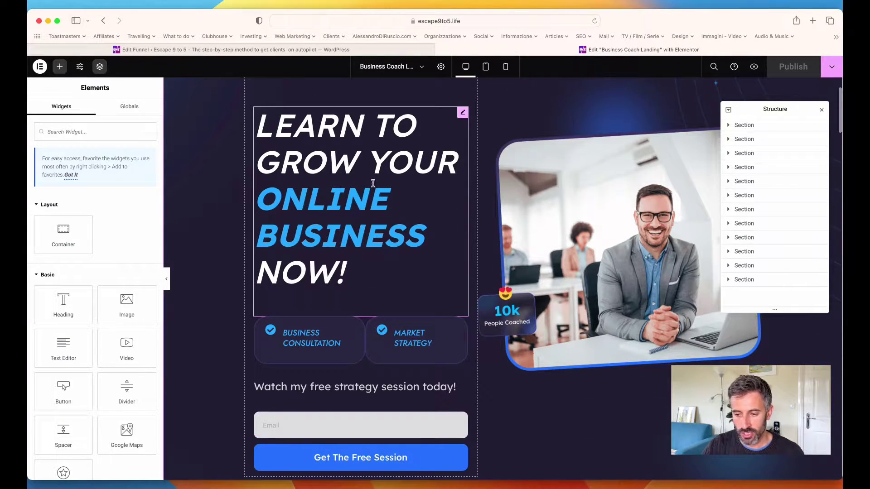
scroll(375, 182, "down", 4)
scroll(372, 226, "down", 4)
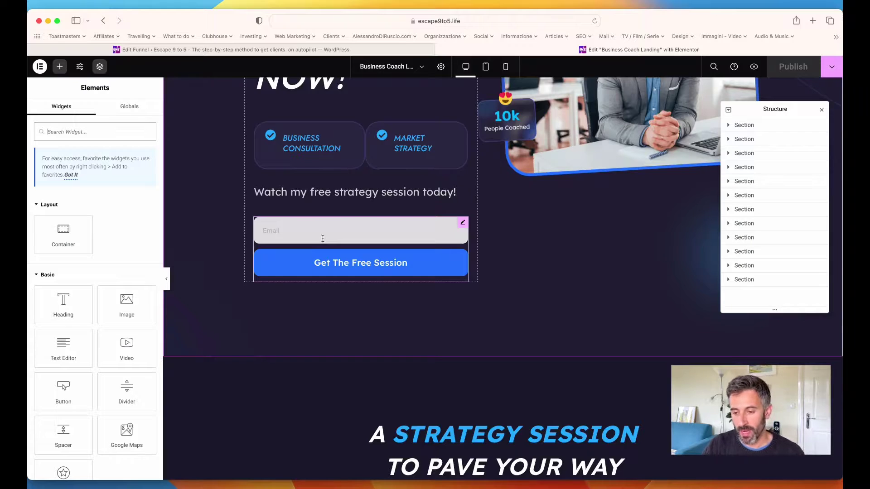
scroll(361, 247, "down", 2)
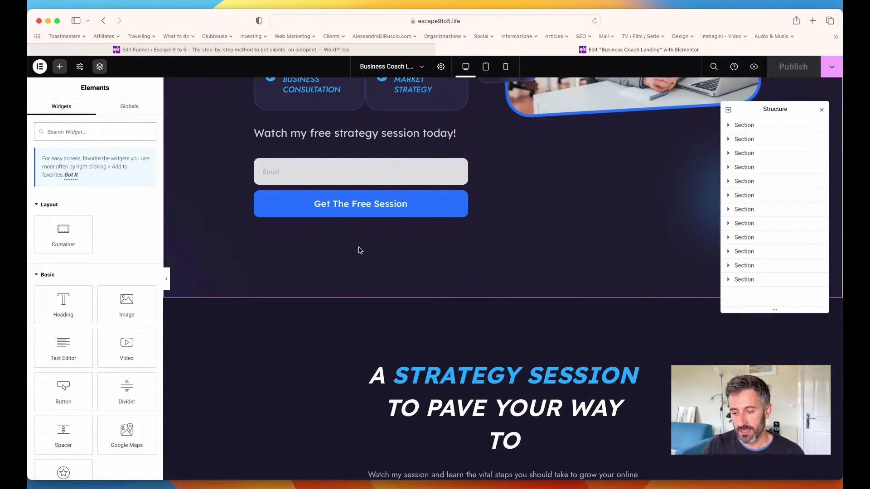
scroll(361, 247, "down", 14)
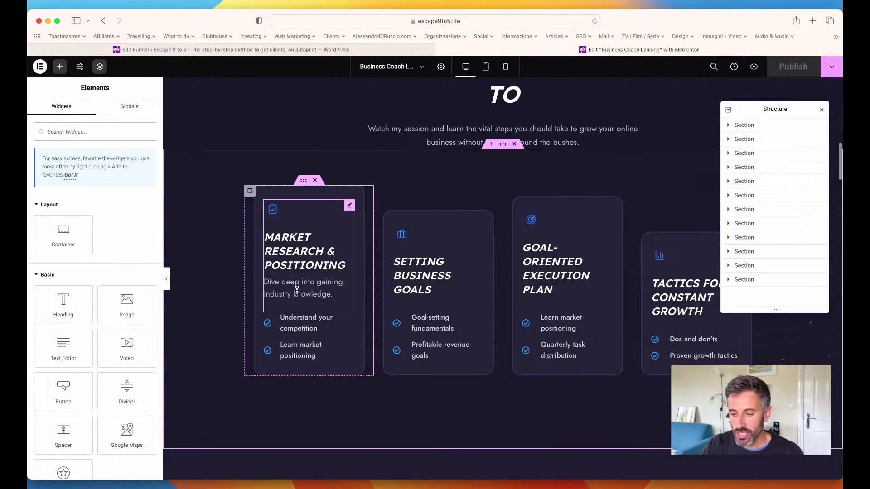
scroll(435, 289, "down", 20)
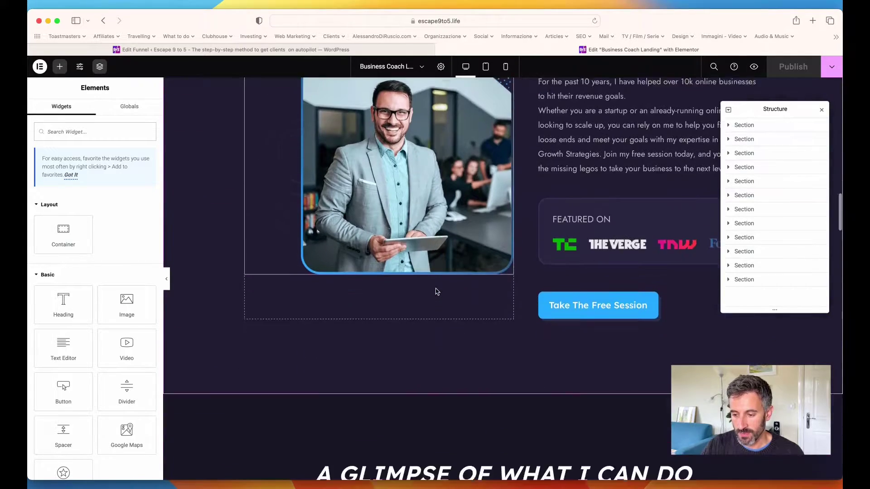
scroll(436, 292, "down", 10)
scroll(436, 292, "up", 20)
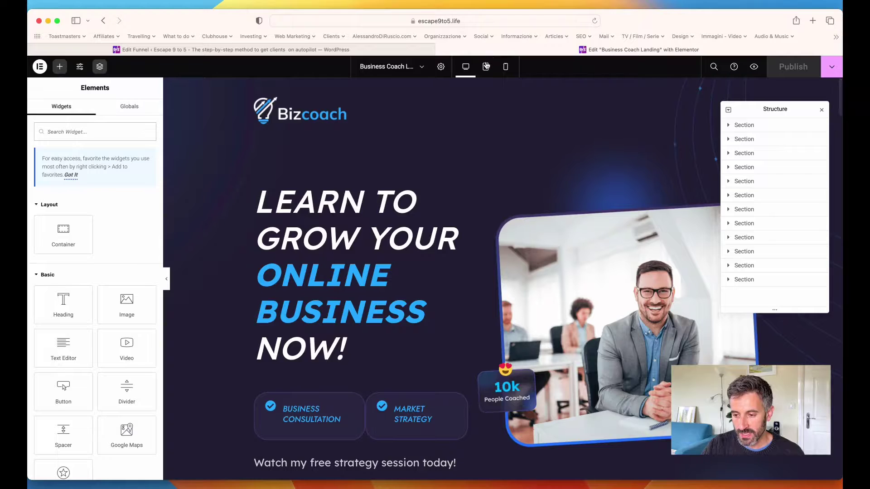
- Check the landing page in the tablet and mobile portrait views, returning to the desktop view
left_click(486, 67)
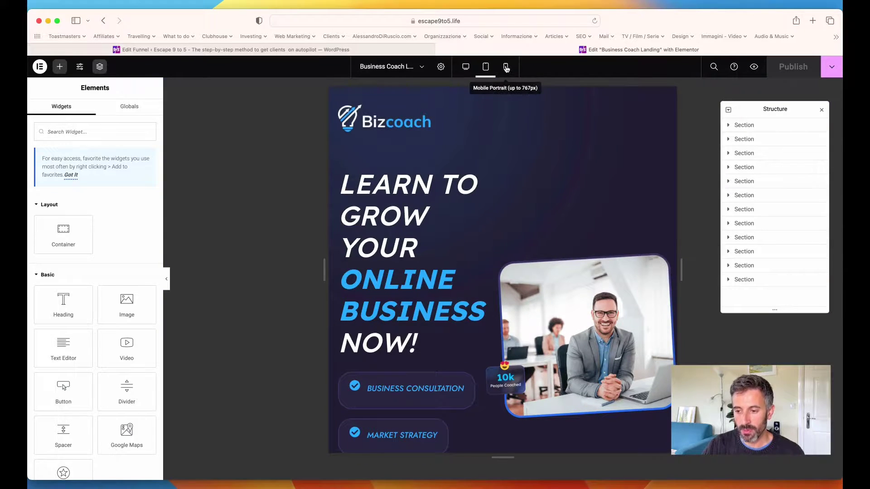
left_click(506, 67)
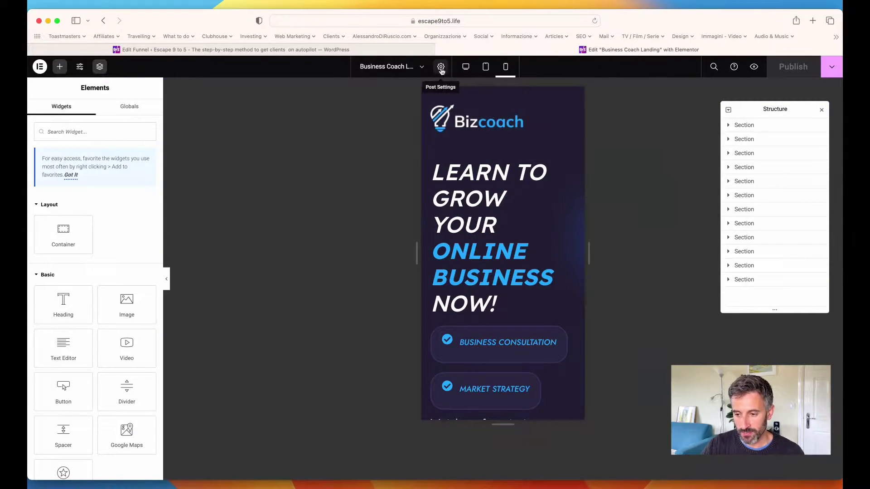
left_click(465, 66)
- Back in the funnel canvas, duplicate the landing step as an A/B test variant and shift the variant group slightly up and right
left_click(254, 49)
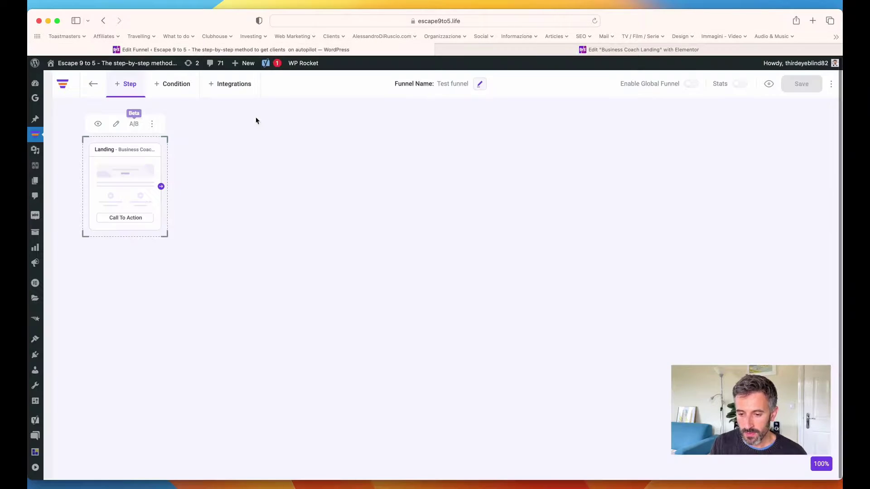
left_click(134, 124)
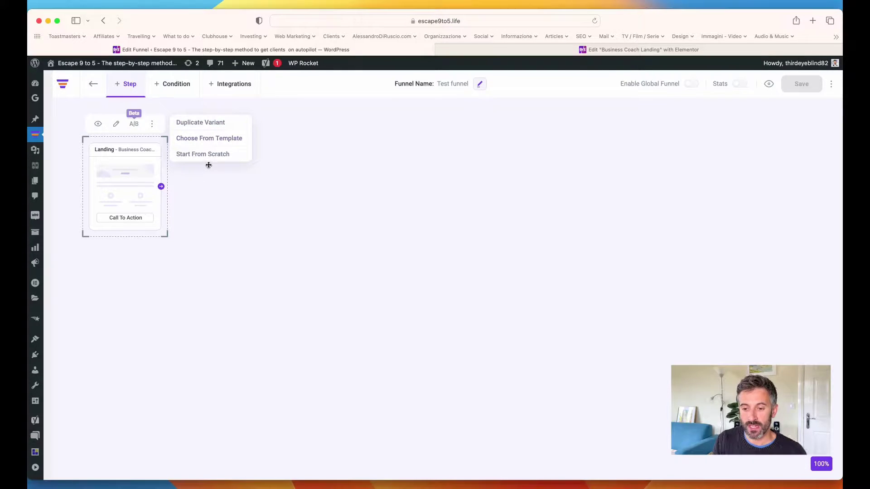
left_click(208, 123)
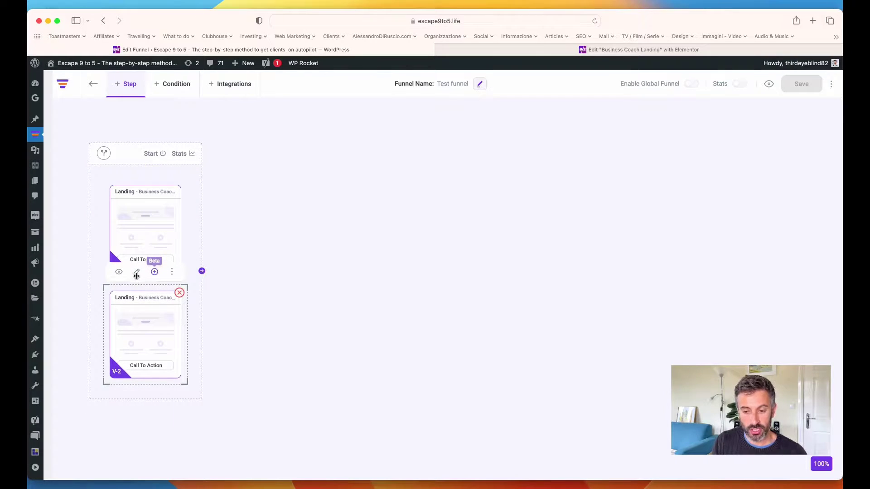
mouse_move(137, 186)
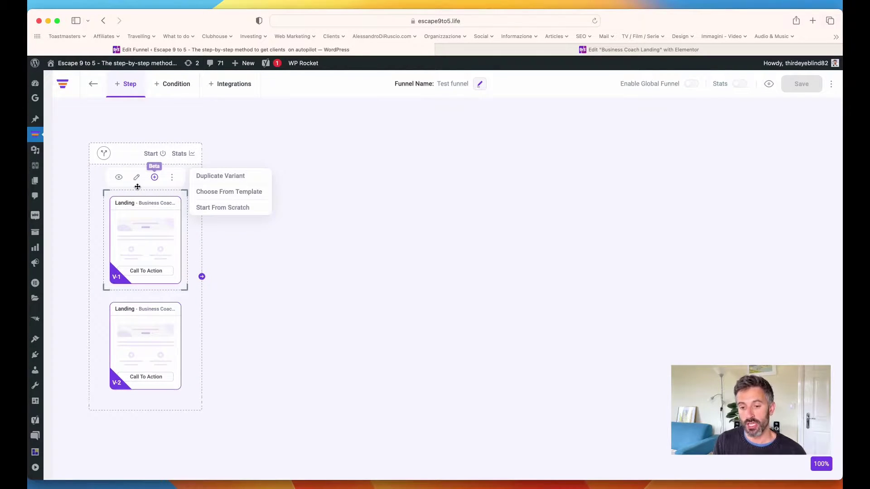
left_click_drag(136, 156, 154, 137)
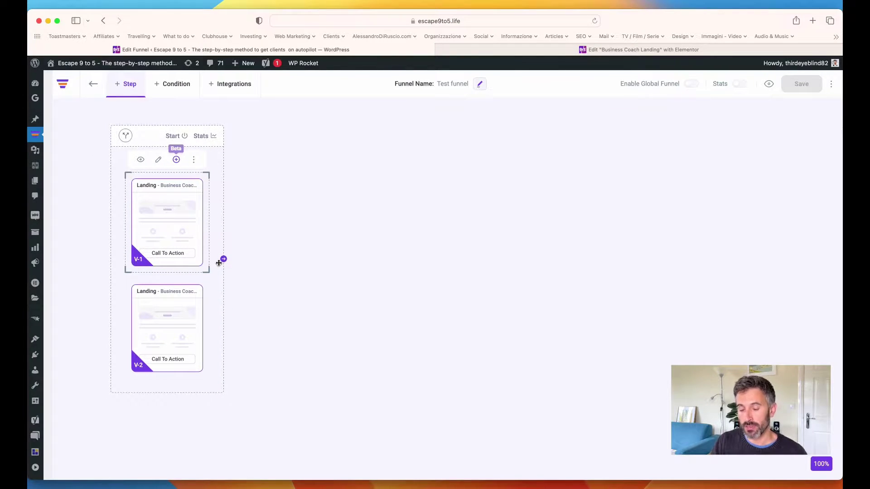
- Browse the checkout step templates and open a preview of the Life Coach checkout template
left_click(127, 88)
left_click(96, 157)
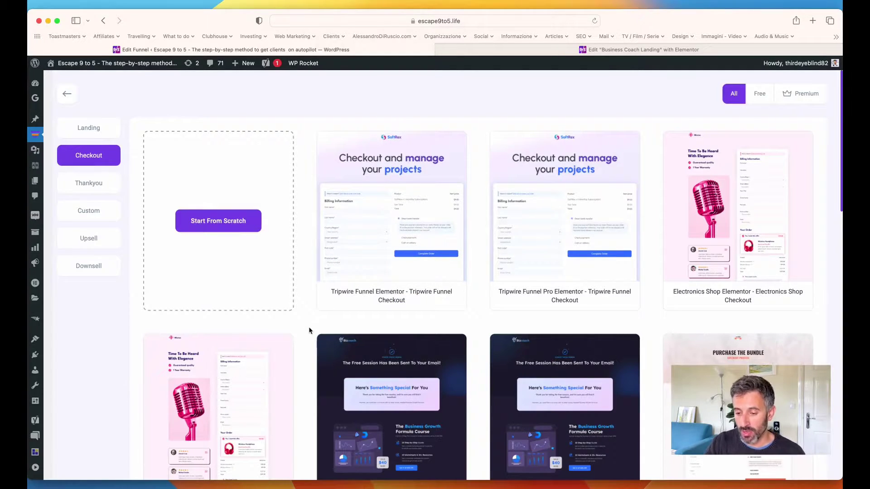
scroll(308, 327, "down", 5)
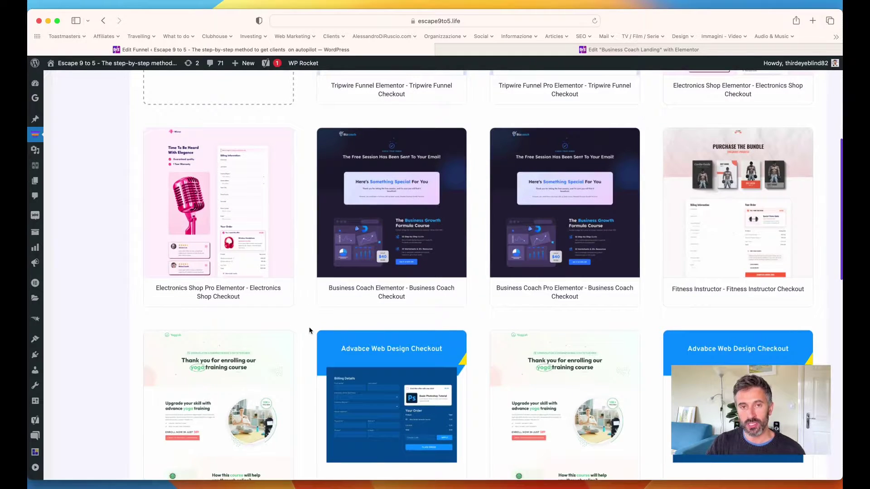
scroll(309, 331, "up", 3)
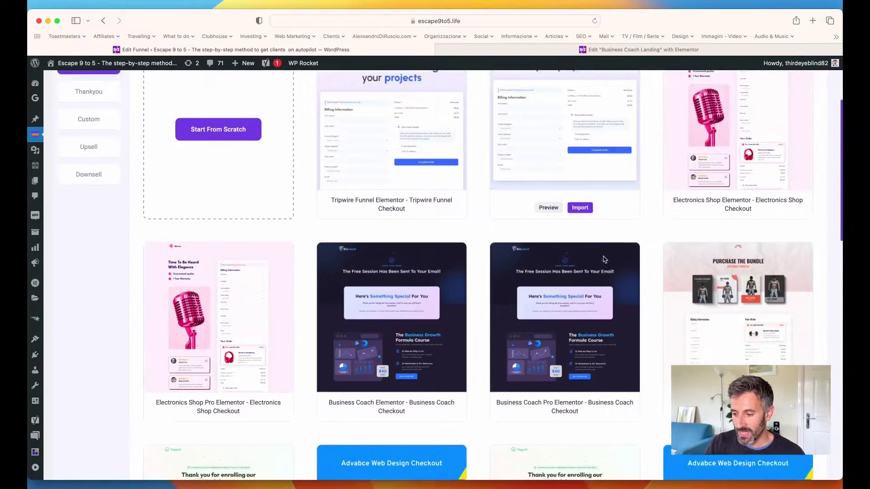
scroll(603, 260, "down", 8)
scroll(604, 260, "down", 5)
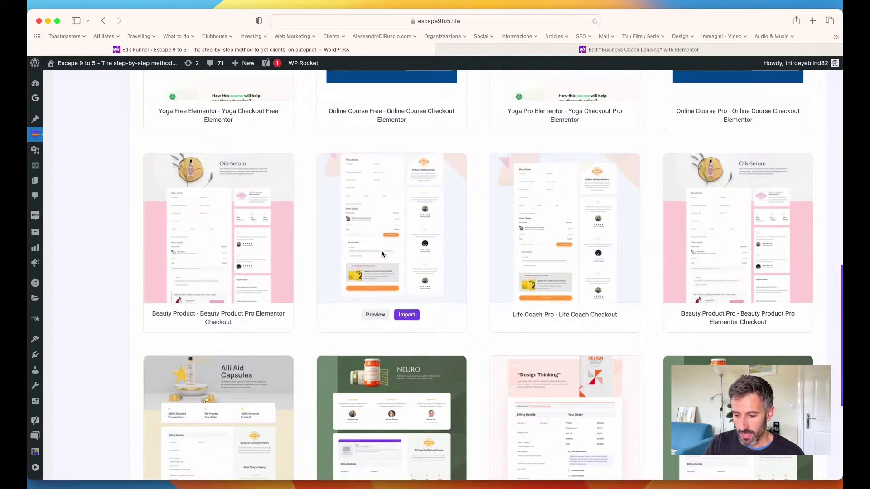
left_click(371, 314)
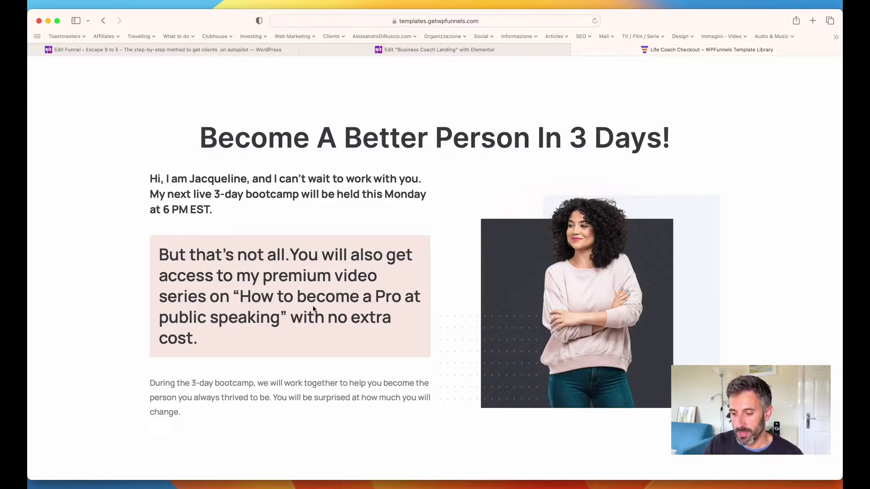
- Examine the Life Coach checkout page's billing form, order section, guarantee and testimonials, and close the preview
scroll(313, 309, "down", 15)
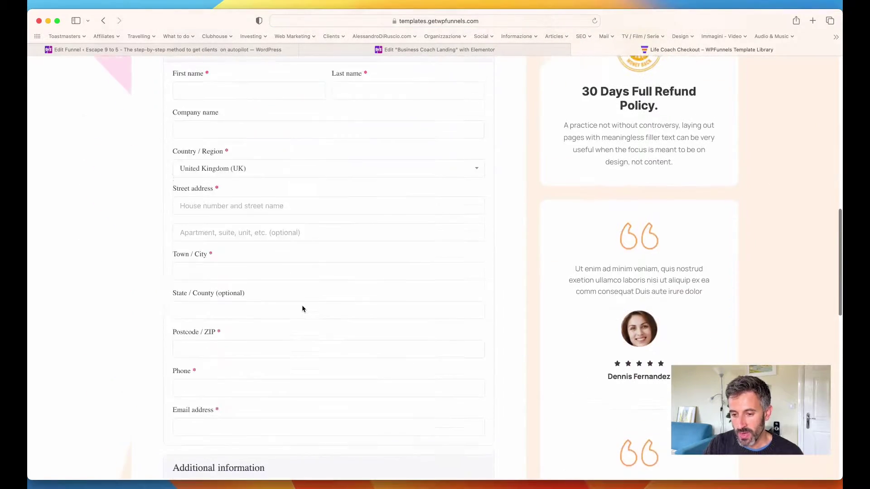
scroll(302, 308, "up", 1)
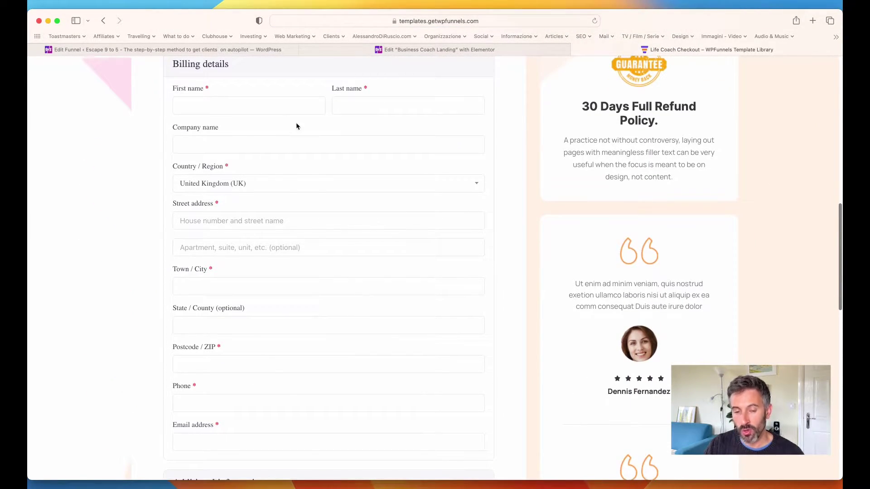
scroll(295, 271, "down", 15)
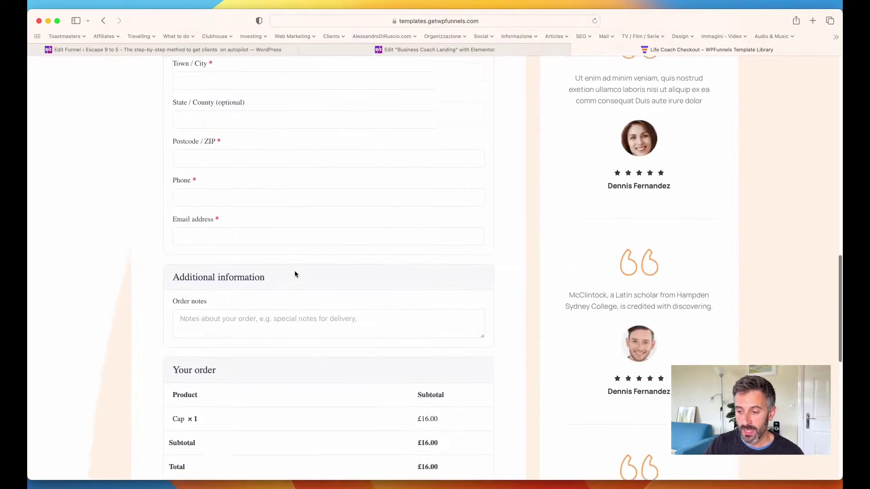
scroll(676, 238, "up", 15)
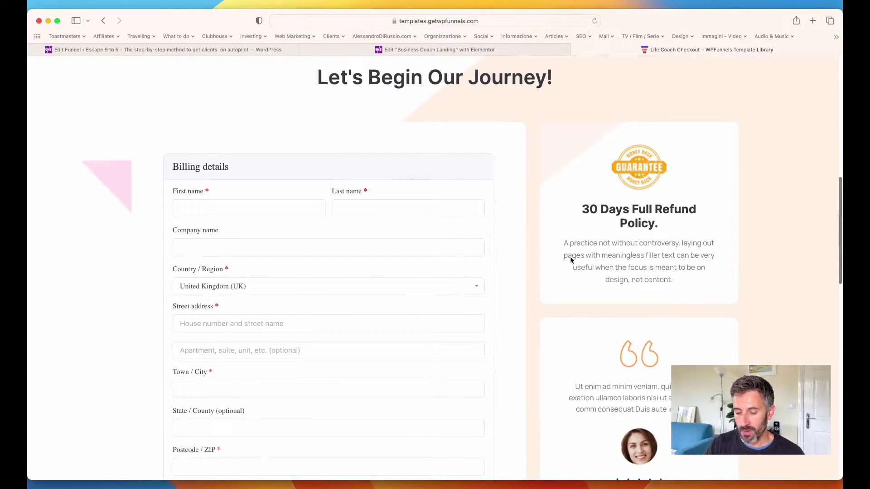
scroll(572, 259, "up", 10)
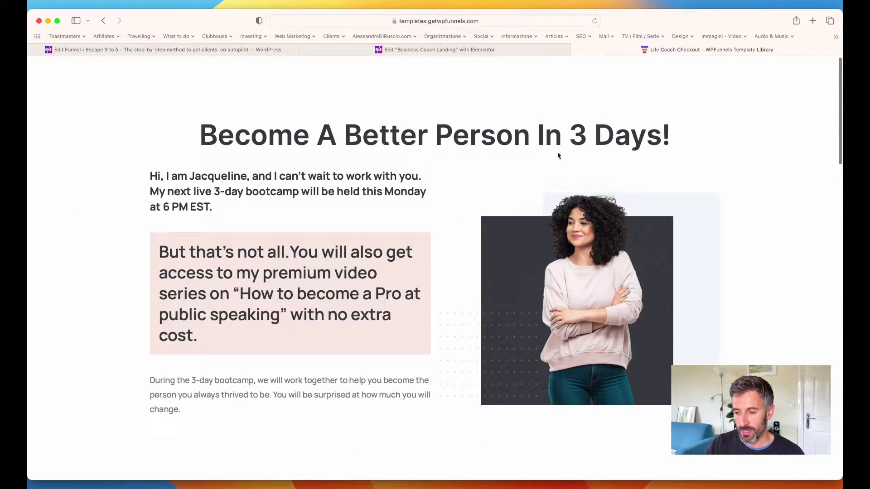
left_click(578, 48)
- Import the Life Coach checkout as a funnel step, place it to the right of the landing variants, and connect the variant group to it
left_click(404, 314)
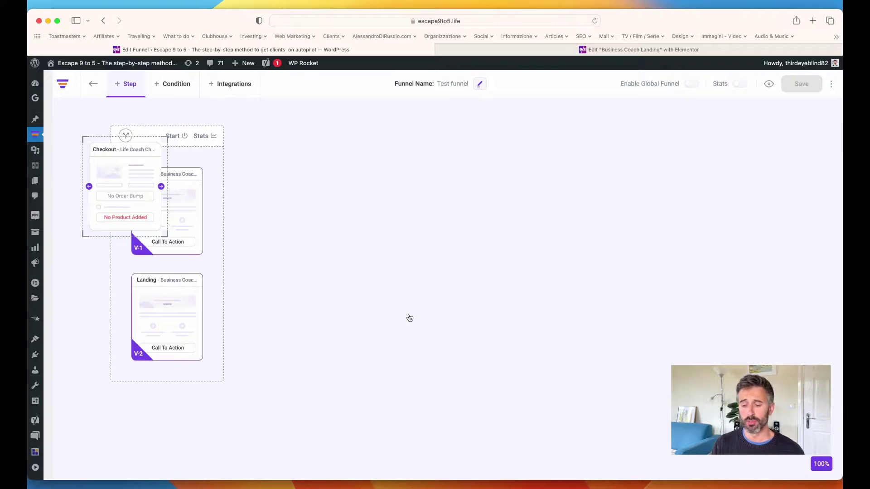
left_click_drag(130, 162, 339, 208)
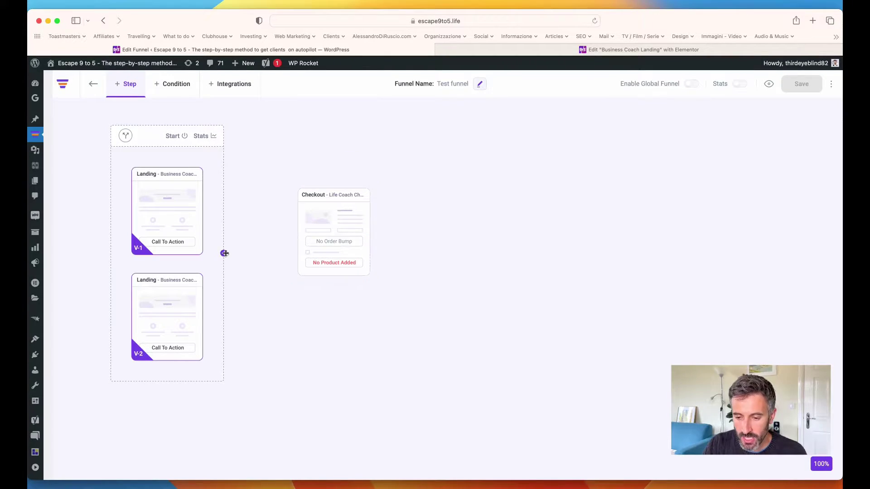
left_click_drag(224, 251, 309, 233)
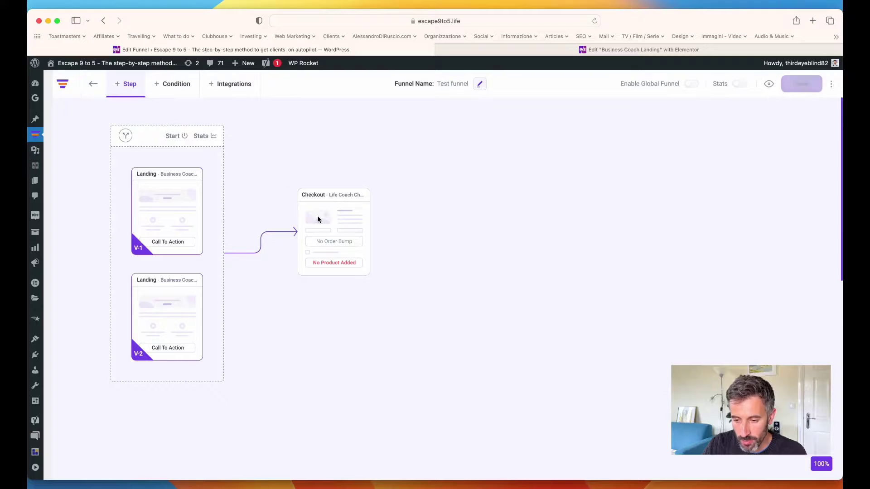
left_click(325, 222)
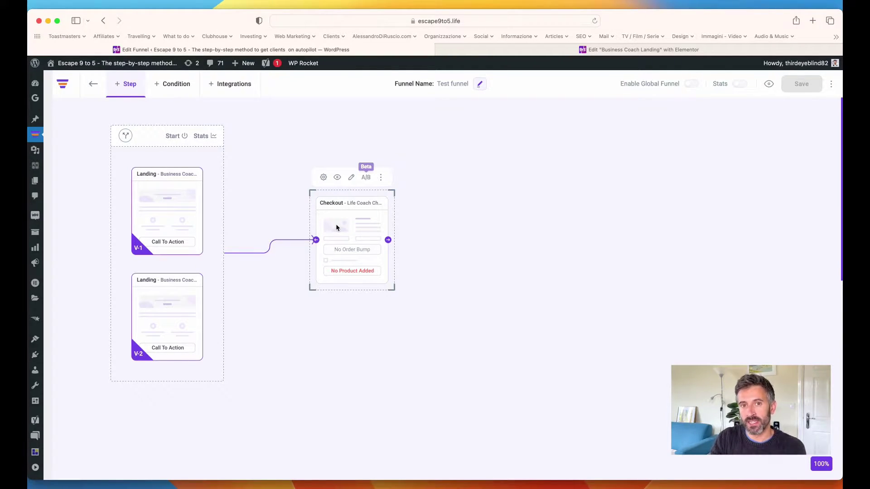
- Browse the upsell step templates and examine a preview of the Tripwire Funnel Pro Elementor upsell page, closing it when done
left_click(127, 86)
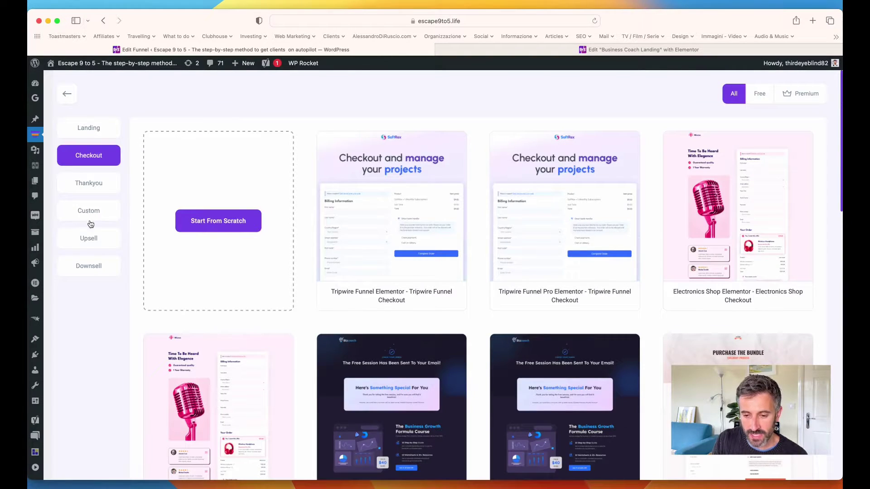
left_click(93, 240)
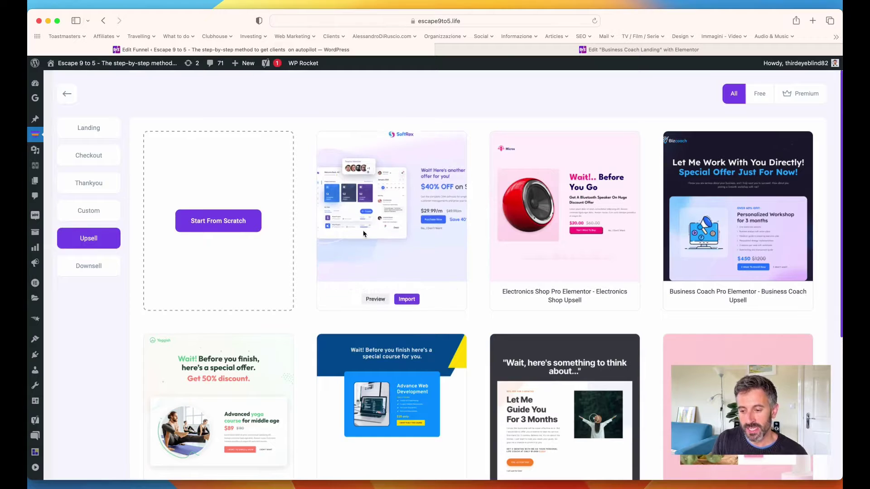
scroll(363, 230, "down", 5)
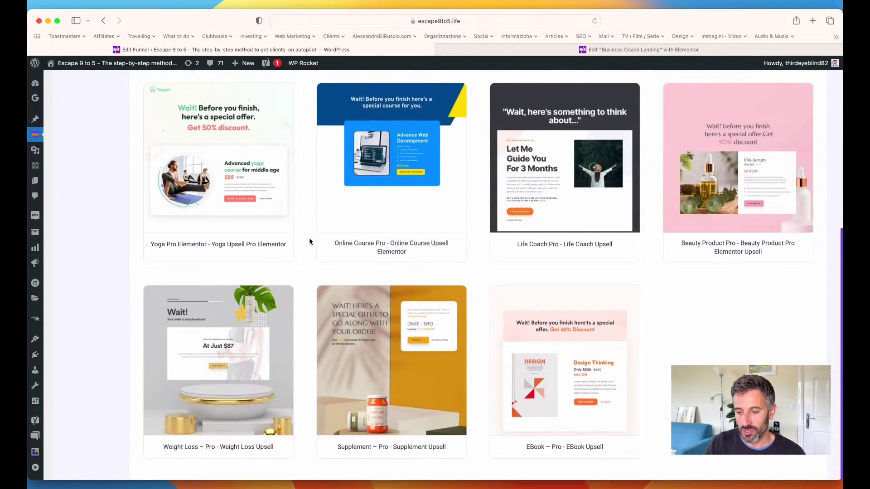
scroll(309, 239, "up", 5)
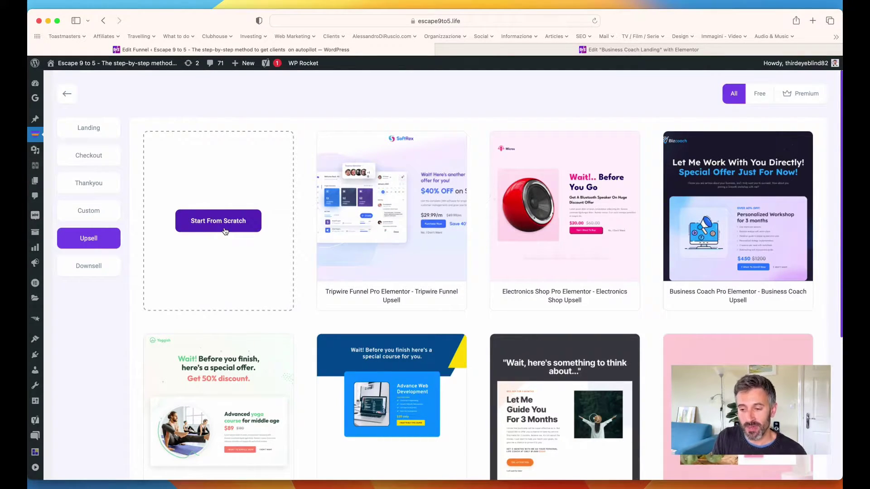
mouse_move(396, 244)
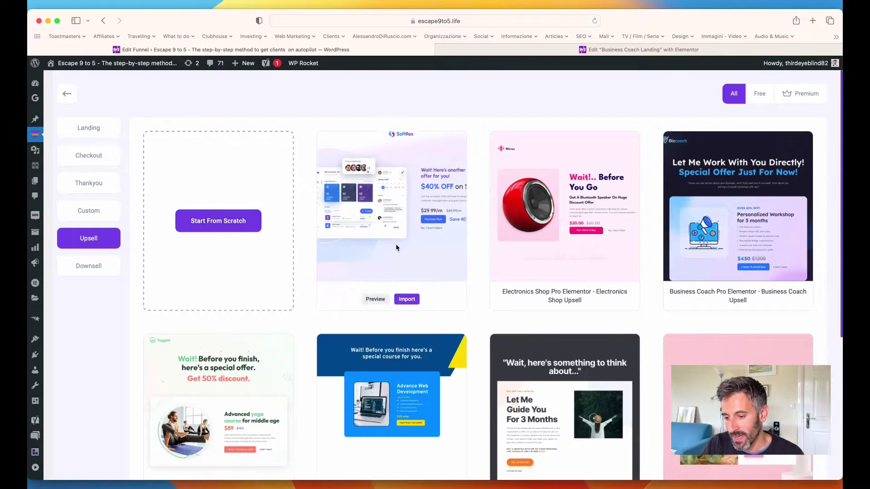
left_click(375, 299)
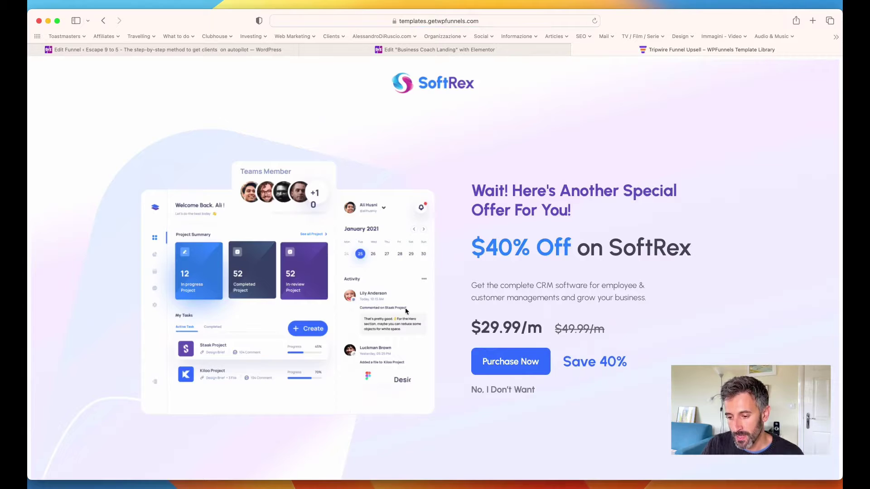
scroll(406, 311, "down", 1)
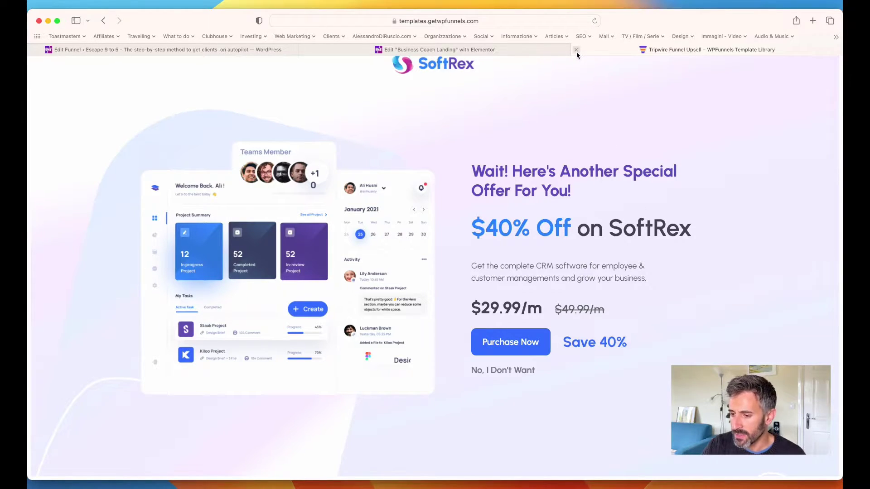
left_click(577, 51)
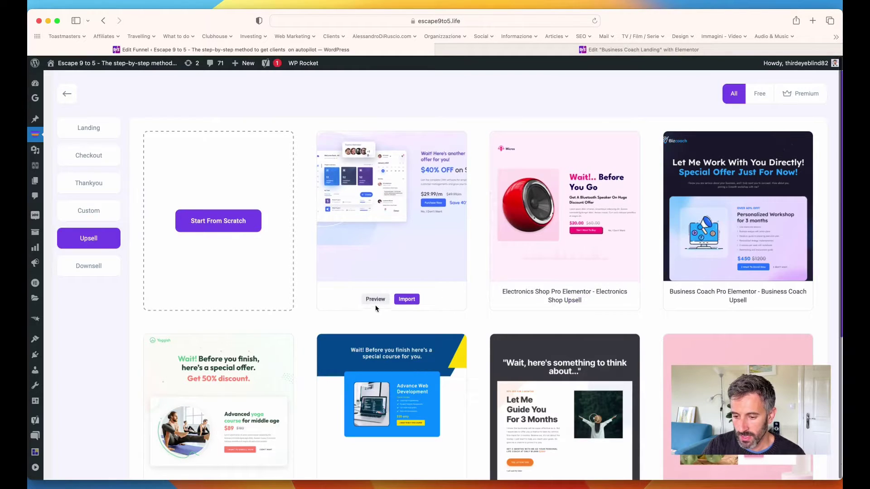
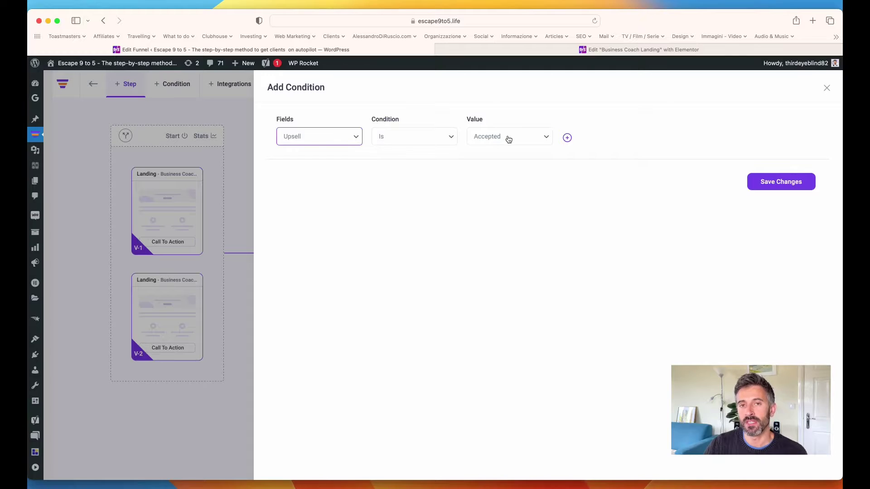
- Save the condition after the upsell step as Upsell Is Accepted and return to the funnel canvas
left_click(781, 182)
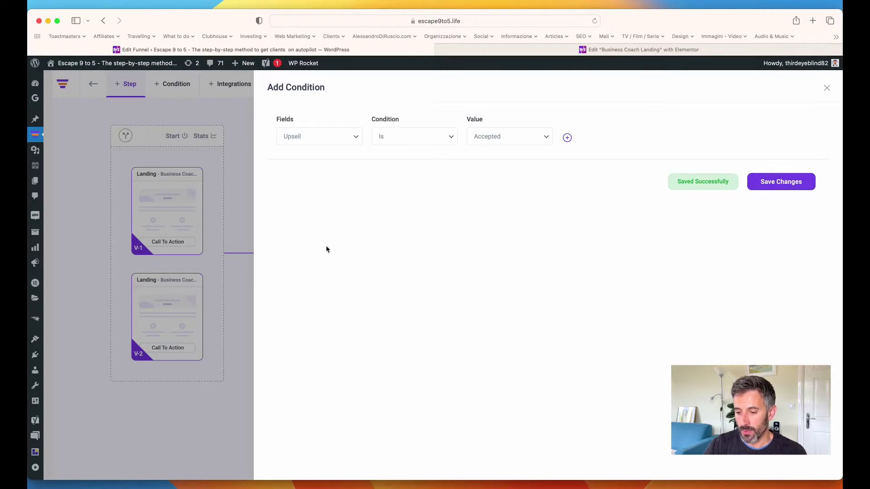
left_click(249, 259)
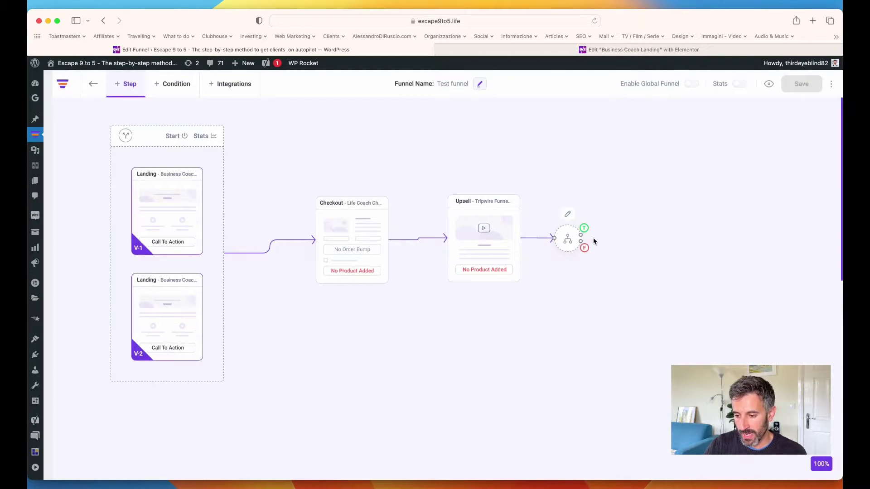
mouse_move(581, 233)
left_mouse_down()
mouse_move(625, 212)
mouse_move(574, 238)
left_mouse_up()
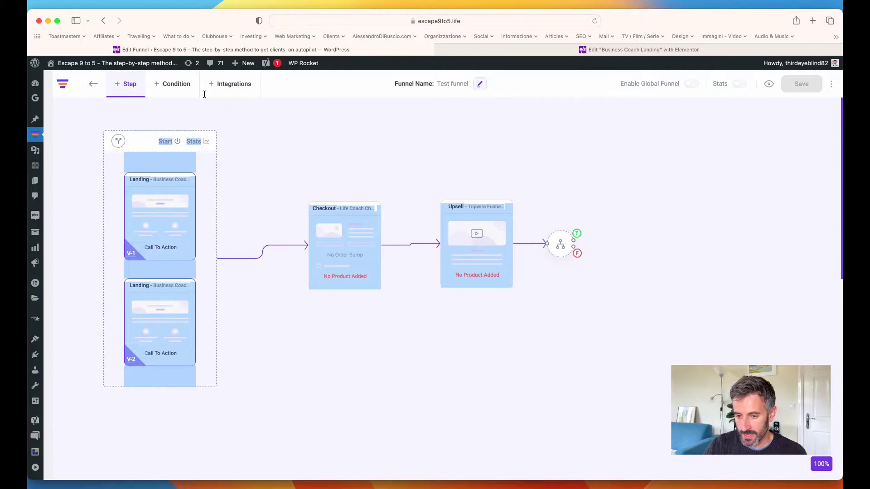
- Browse the thank-you step templates and open a preview of the Tripwire Funnel Elementor thank-you page
left_click(120, 87)
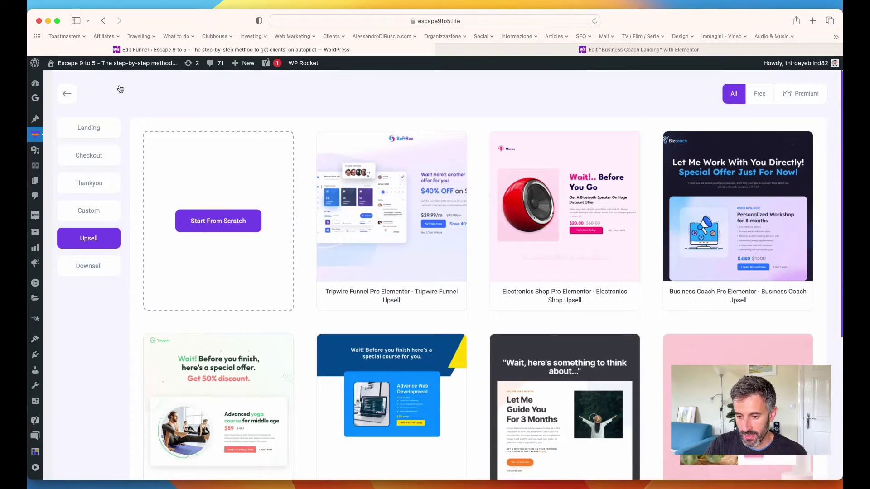
left_click(91, 187)
scroll(304, 278, "down", 3)
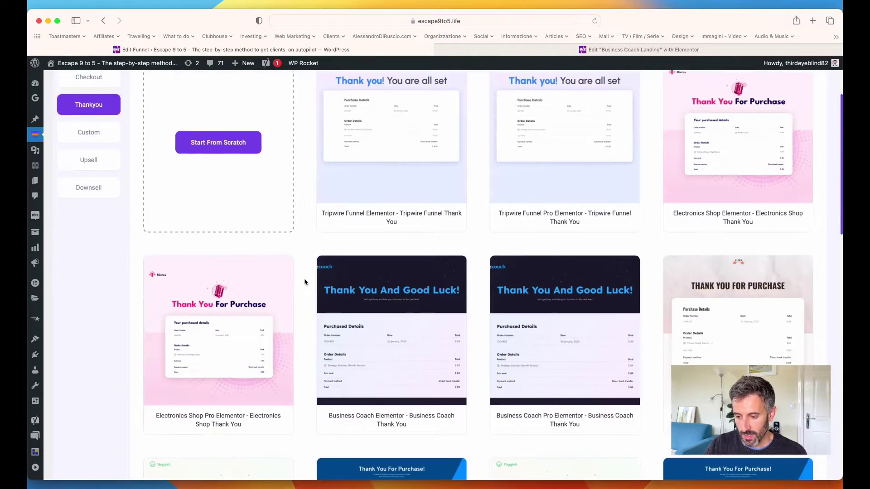
scroll(304, 282, "up", 2)
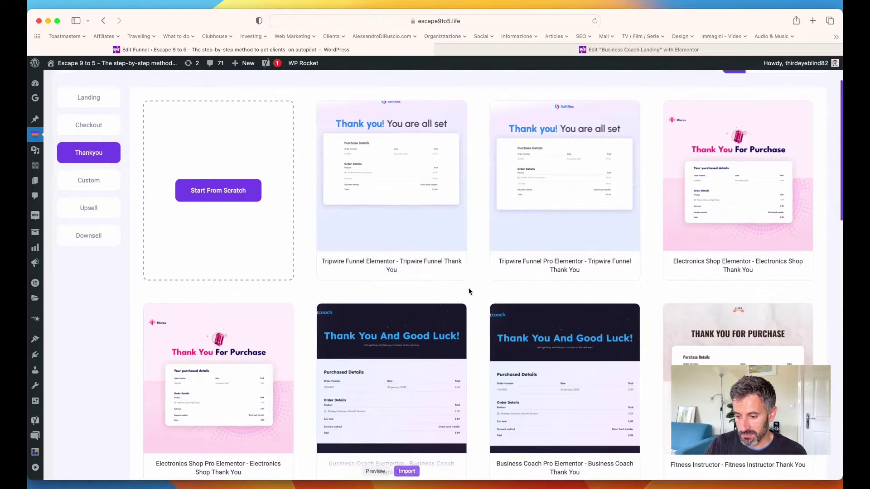
mouse_move(398, 252)
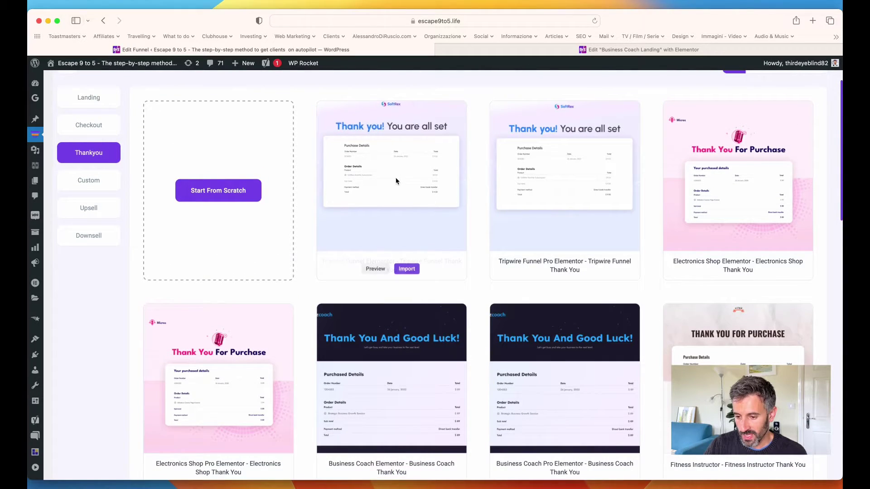
left_click(374, 269)
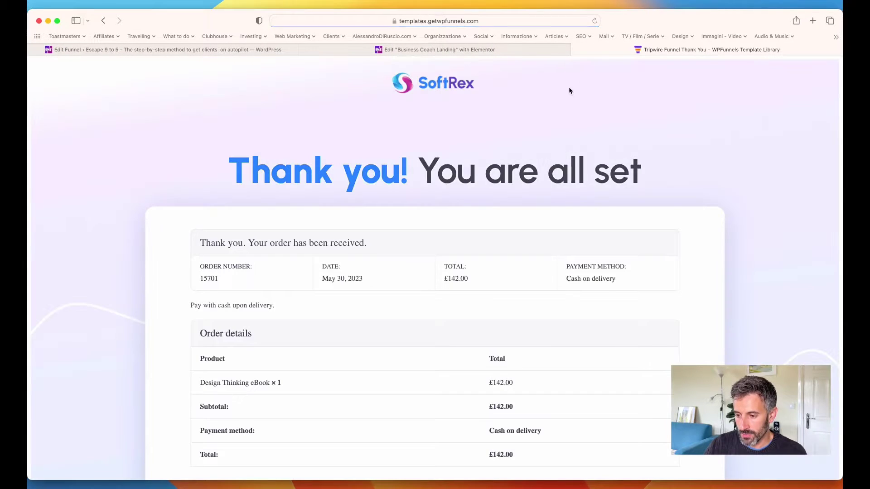
- Check the thank-you page preview, import that template as a funnel step, and connect the condition's true branch to it
scroll(543, 213, "down", 3)
scroll(543, 211, "up", 3)
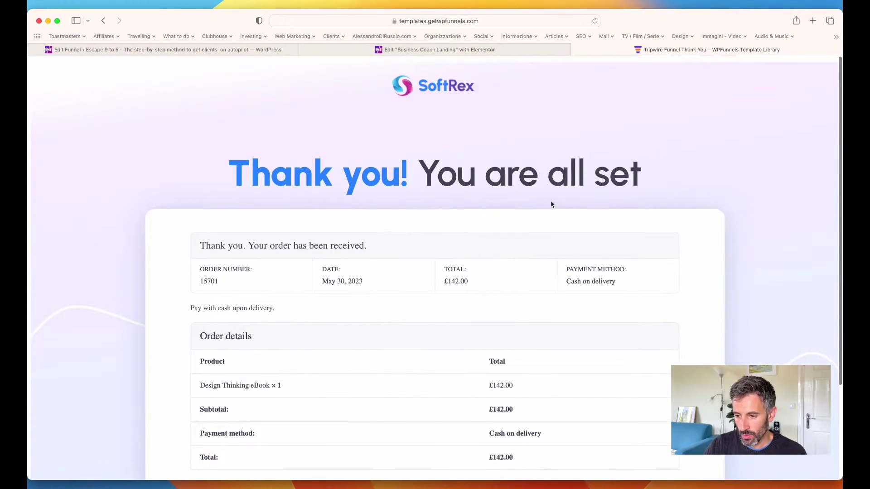
left_click(577, 49)
left_click(406, 269)
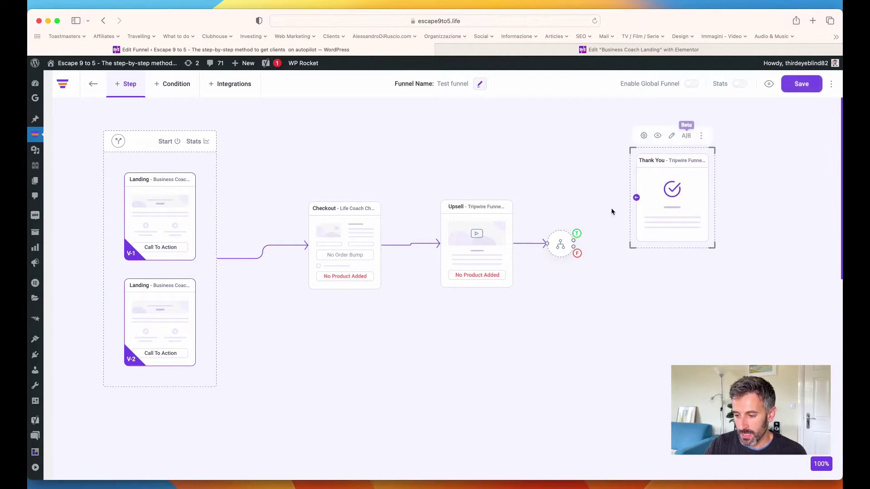
mouse_move(574, 241)
left_mouse_down()
mouse_move(636, 198)
mouse_move(677, 200)
left_mouse_up()
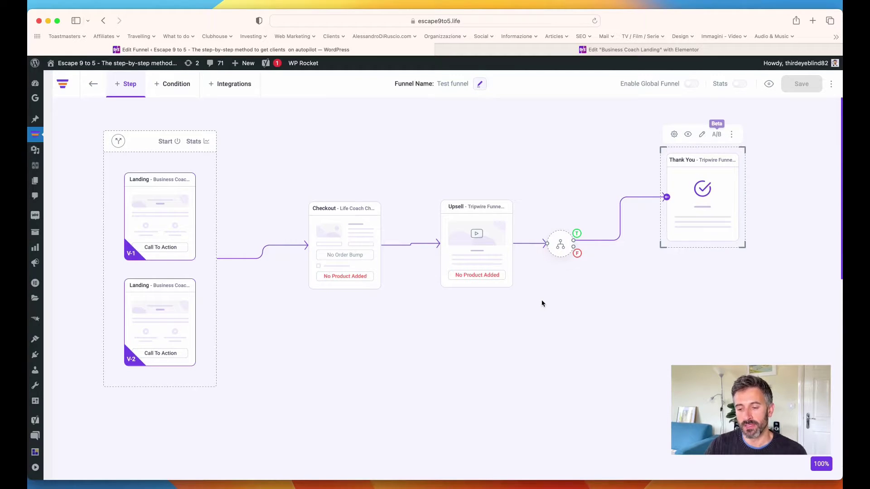
- Browse the downsell step templates and import the Online Course one featuring the PHP Language Course as a funnel step
left_click(126, 86)
left_click(95, 266)
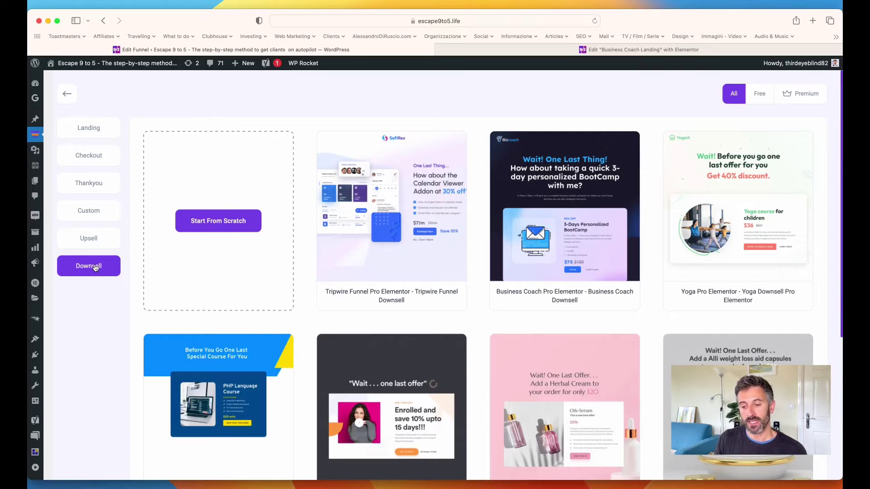
scroll(260, 316, "down", 3)
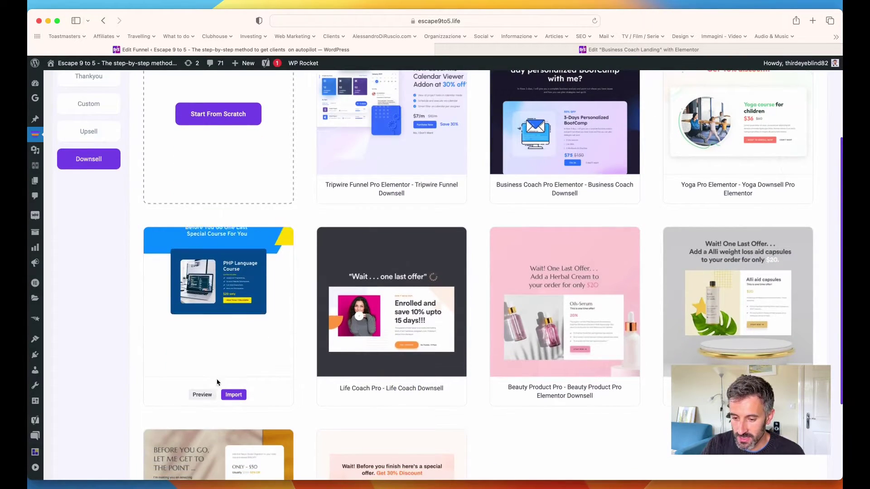
left_click(233, 395)
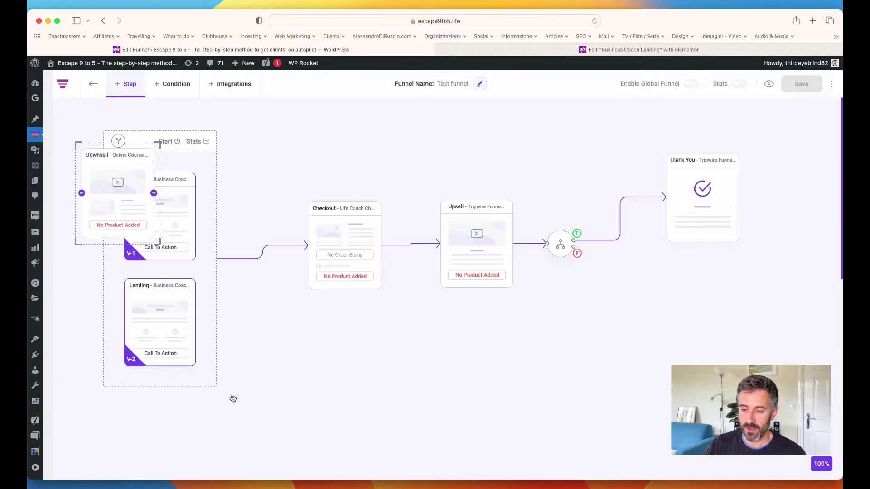
- Place the downsell step below the thank-you step, connect the condition's false branch to it, and link the downsell to the thank-you step
left_click_drag(103, 174, 647, 316)
left_click_drag(581, 251, 638, 333)
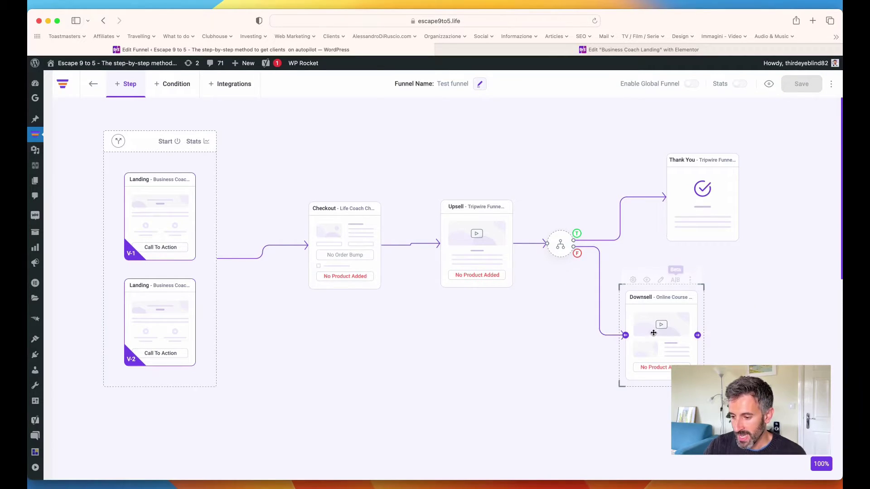
left_click_drag(699, 335, 755, 203)
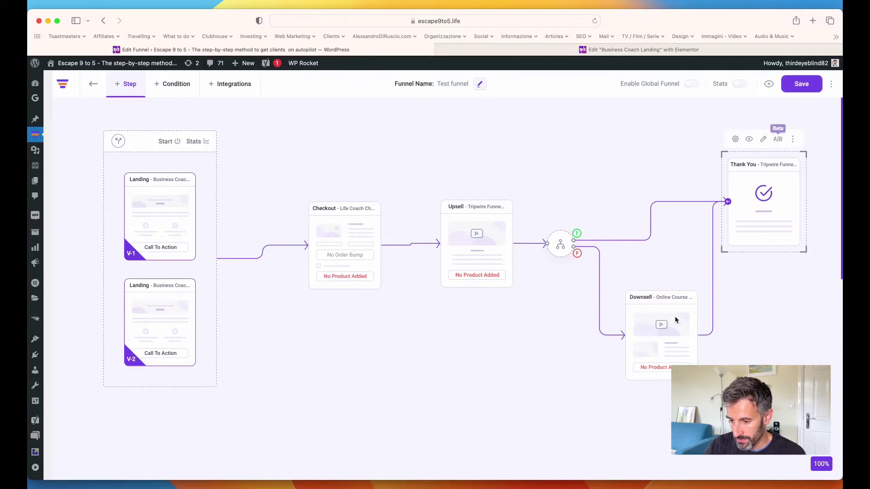
- Rearrange the checkout, upsell, condition, downsell and thank-you nodes closer together, with the downsell below the condition and the thank-you step above
left_click_drag(661, 317, 648, 293)
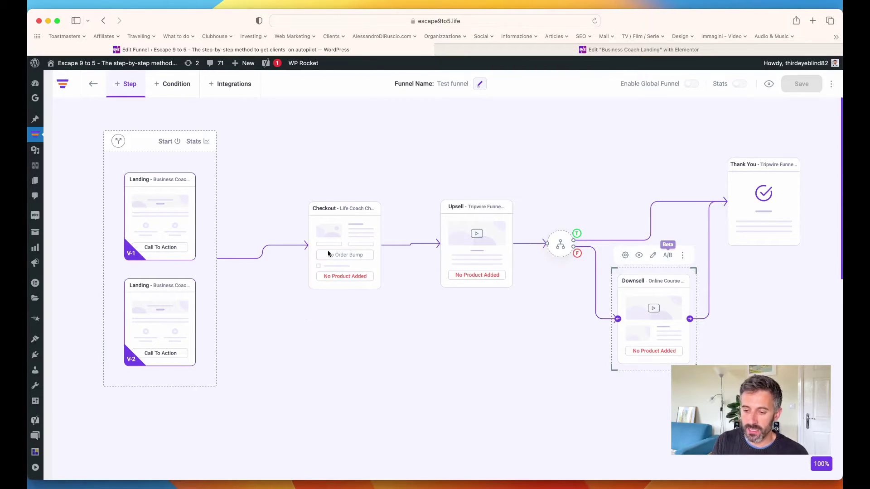
left_click_drag(344, 231, 318, 233)
left_click_drag(442, 242, 406, 248)
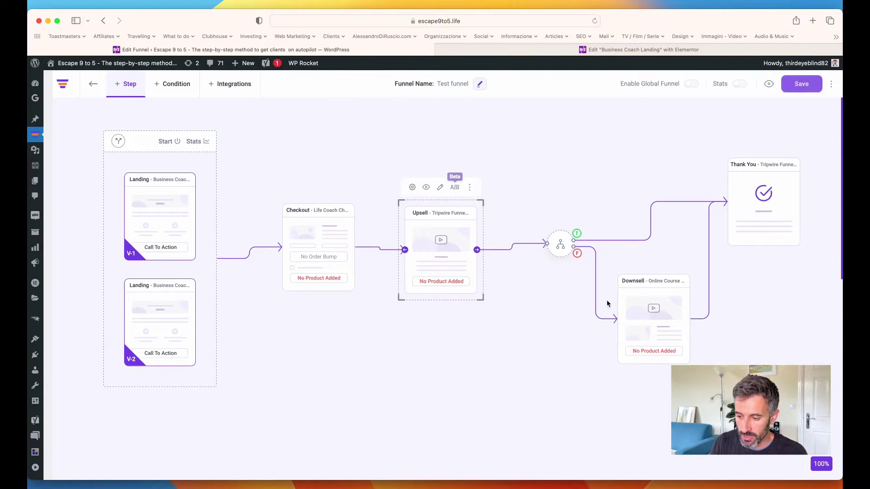
left_click_drag(652, 299, 594, 312)
left_click_drag(738, 205, 658, 181)
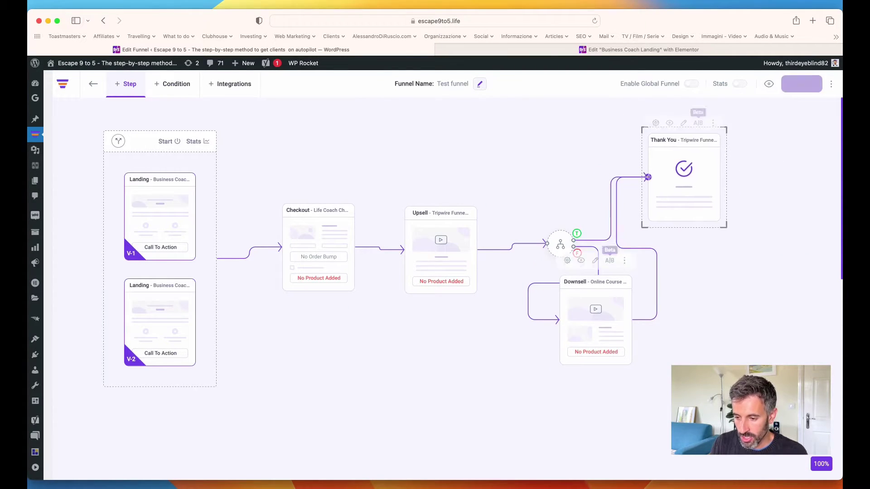
left_click_drag(561, 239, 525, 218)
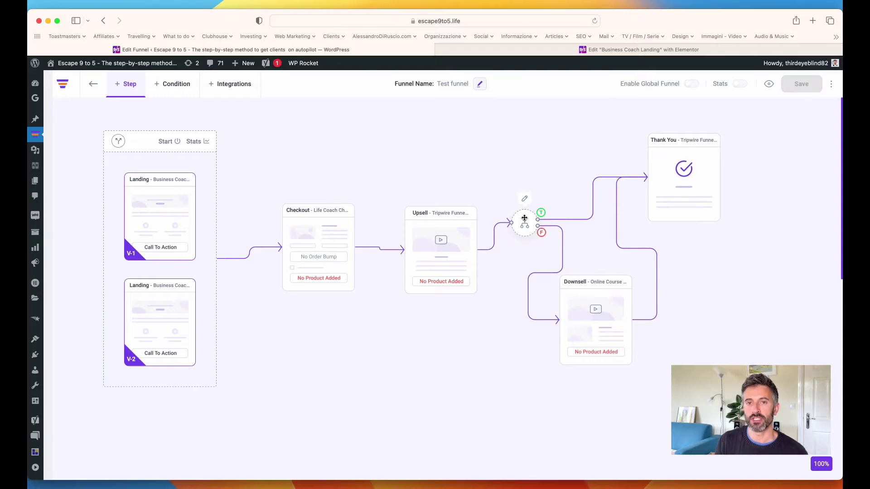